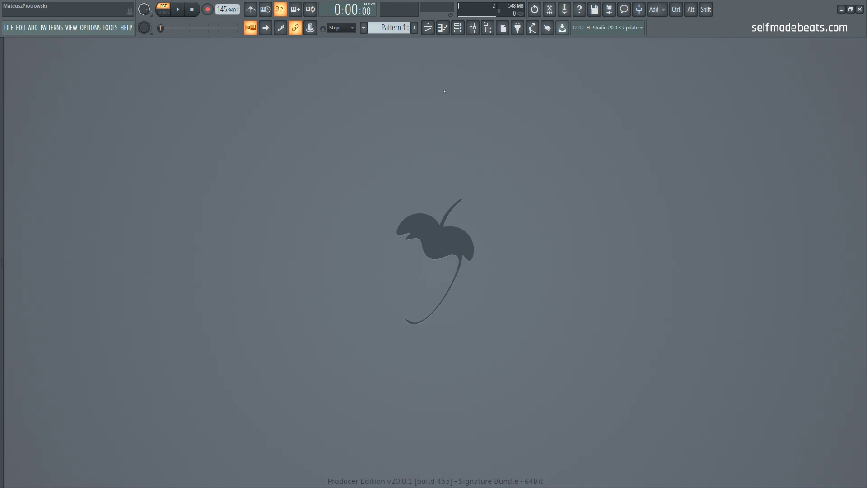
Open the mixer and look over its insert tracks, including inserts 10, 4 and 1
{"action": "left_click", "coordinate": [473, 28]}
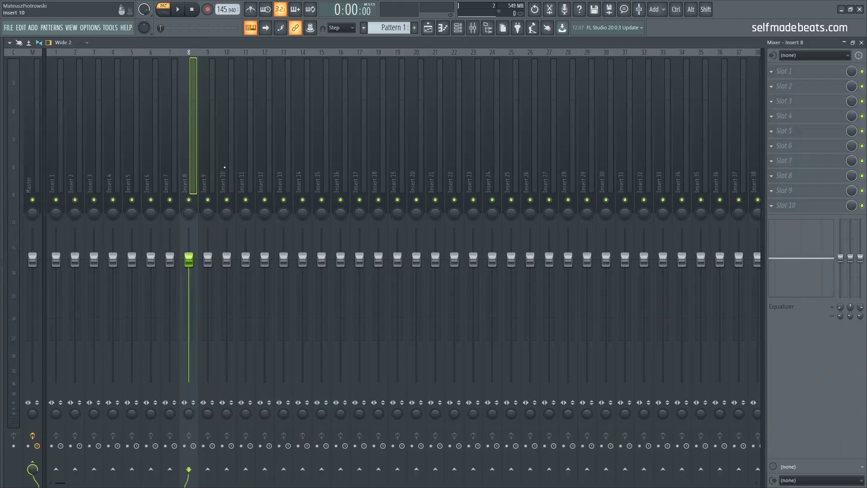
{"action": "left_click", "coordinate": [227, 136]}
{"action": "left_click", "coordinate": [111, 137]}
{"action": "left_click", "coordinate": [153, 126]}
{"action": "left_click", "coordinate": [97, 123]}
{"action": "left_click", "coordinate": [58, 120]}
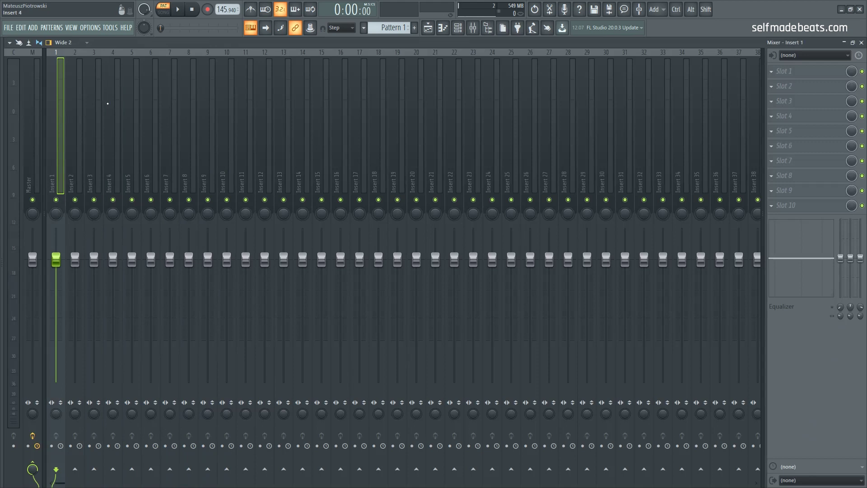
{"action": "left_click", "coordinate": [114, 104]}
{"action": "left_click", "coordinate": [59, 110]}
Multilink the volume faders of mixer inserts 1 to 4 to the MIDI controller by overriding generic links, and close the mixer
{"action": "left_click", "coordinate": [310, 29]}
{"action": "left_click_drag", "start_coordinate": [56, 261], "coordinate": [113, 277]}
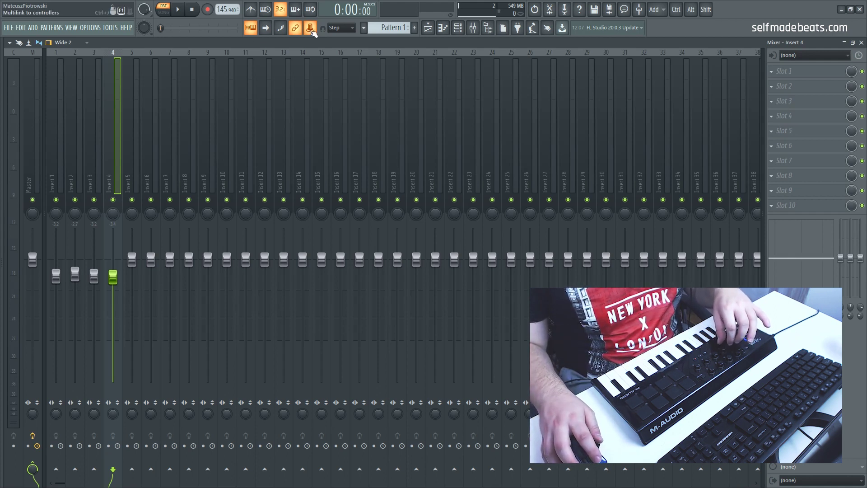
{"action": "left_click", "coordinate": [312, 31]}
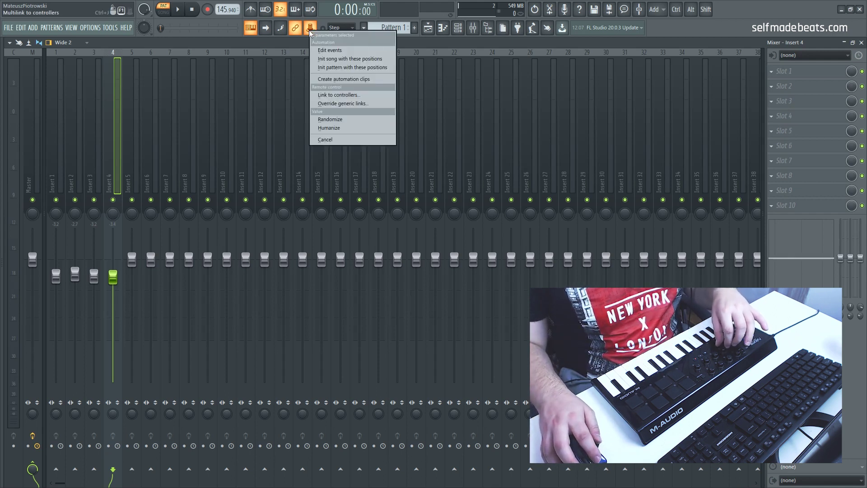
{"action": "left_click", "coordinate": [343, 105]}
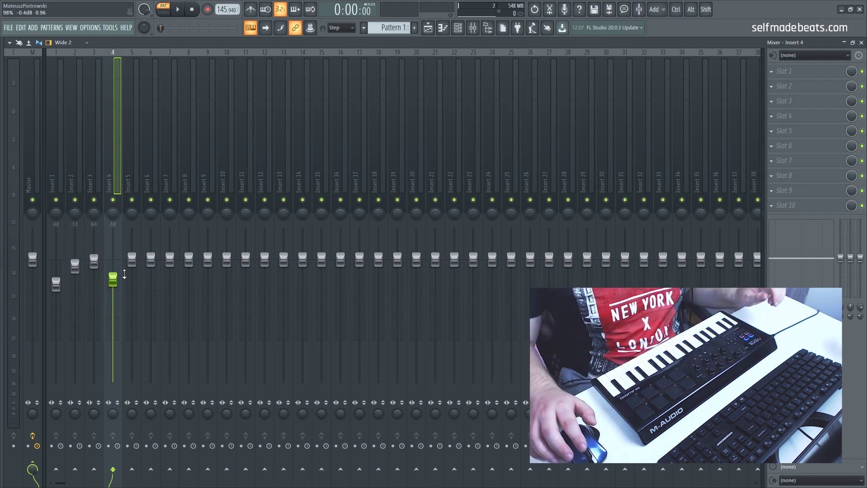
{"action": "left_click", "coordinate": [862, 42]}
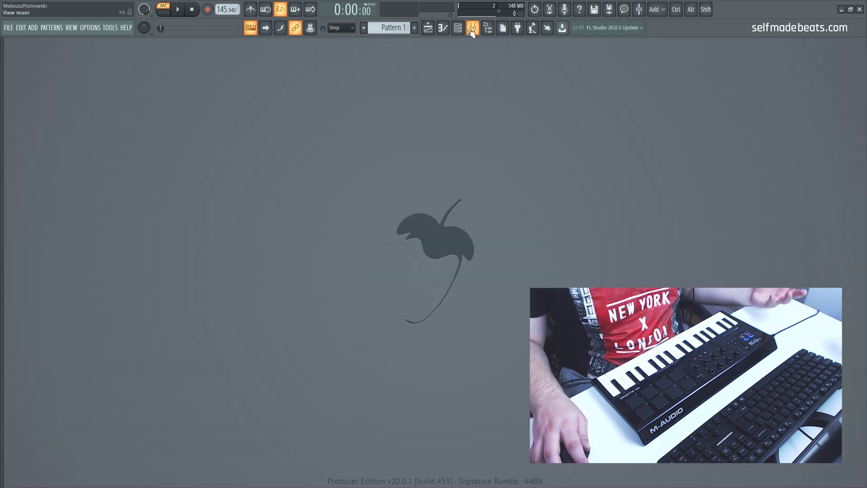
Open the channel rack and add a 3x Osc channel below Akordy
{"action": "left_click", "coordinate": [457, 28]}
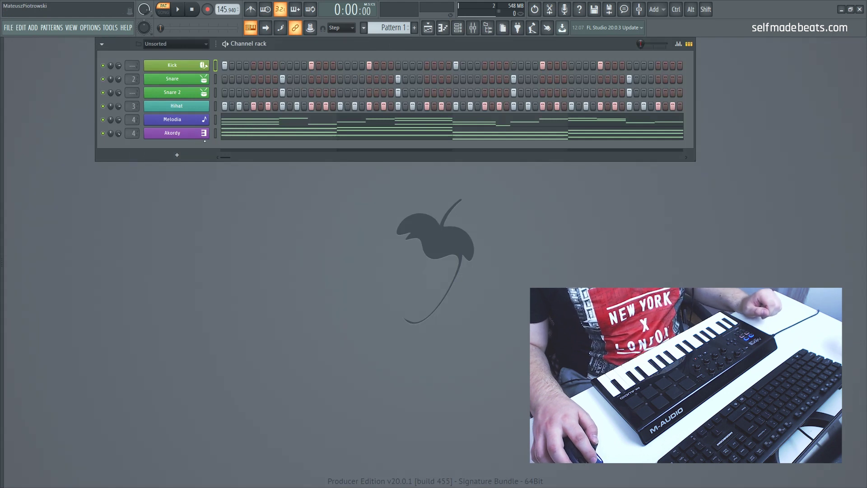
{"action": "left_click", "coordinate": [181, 155]}
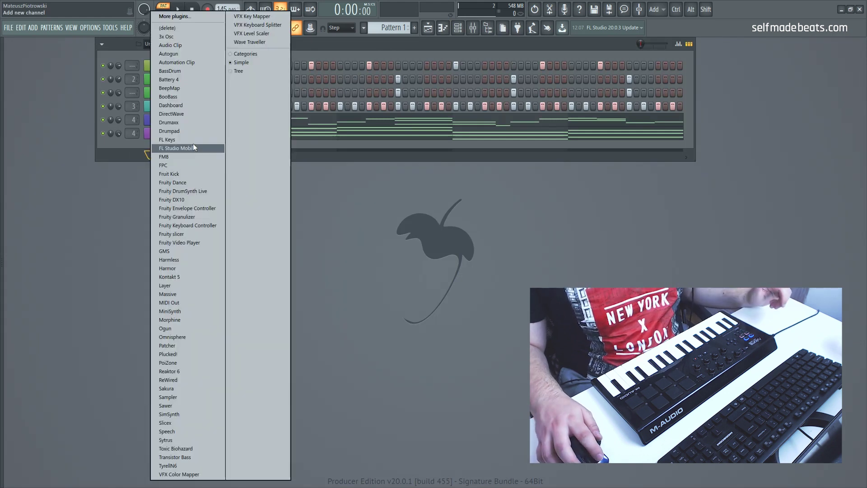
{"action": "left_click", "coordinate": [207, 37]}
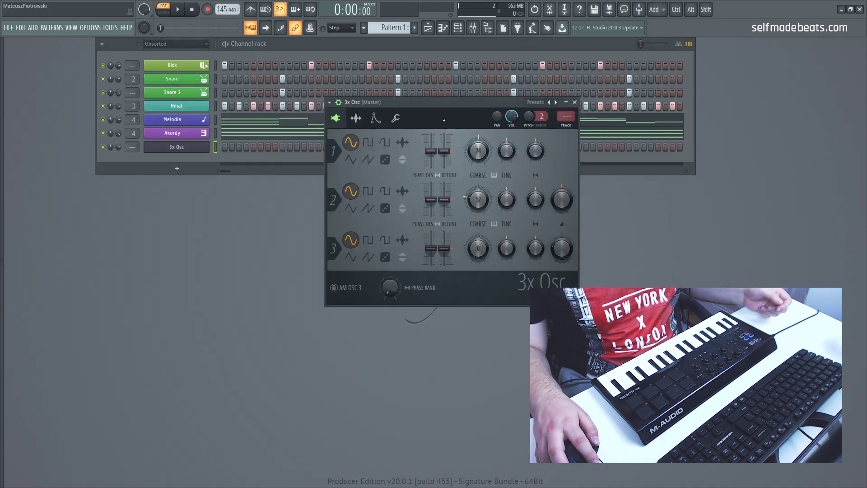
Multilink the coarse pitch of all three 3x Osc oscillators to the MIDI controller by overriding generic links, and close the plugin
{"action": "left_click", "coordinate": [311, 28]}
{"action": "left_click", "coordinate": [476, 157]}
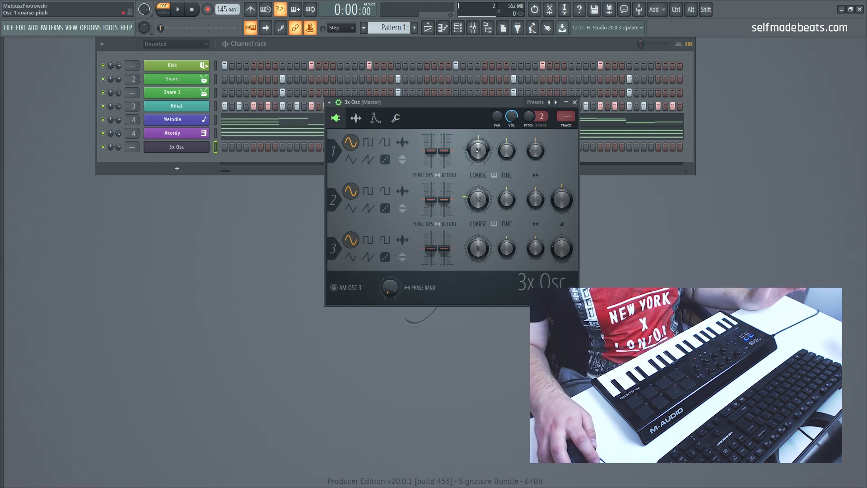
{"action": "left_click", "coordinate": [474, 194]}
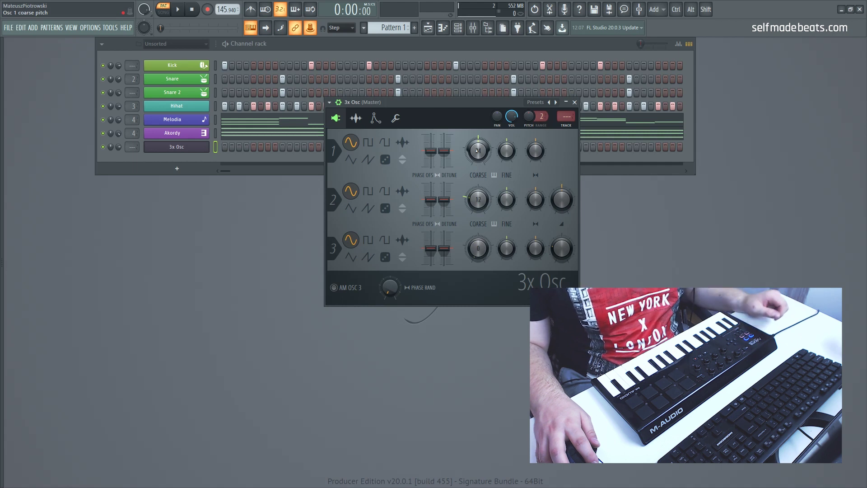
{"action": "left_click_drag", "start_coordinate": [478, 150], "coordinate": [478, 150]}
{"action": "left_click_drag", "start_coordinate": [478, 199], "coordinate": [478, 196]}
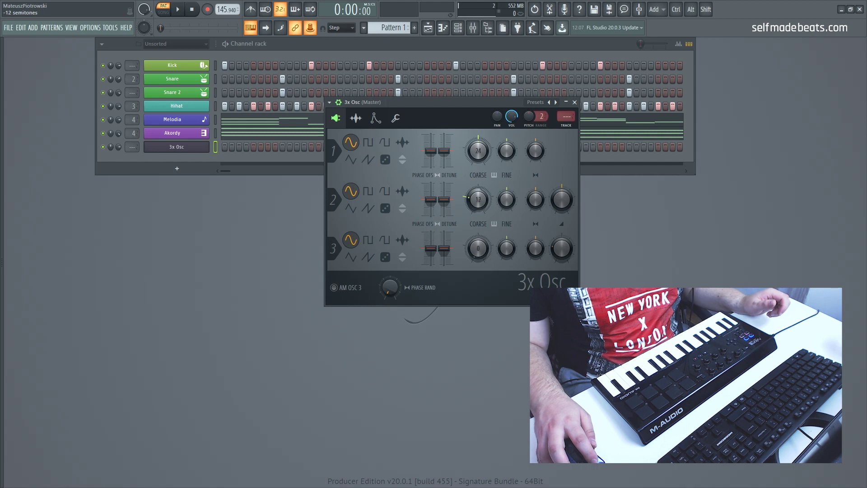
{"action": "left_click", "coordinate": [477, 248]}
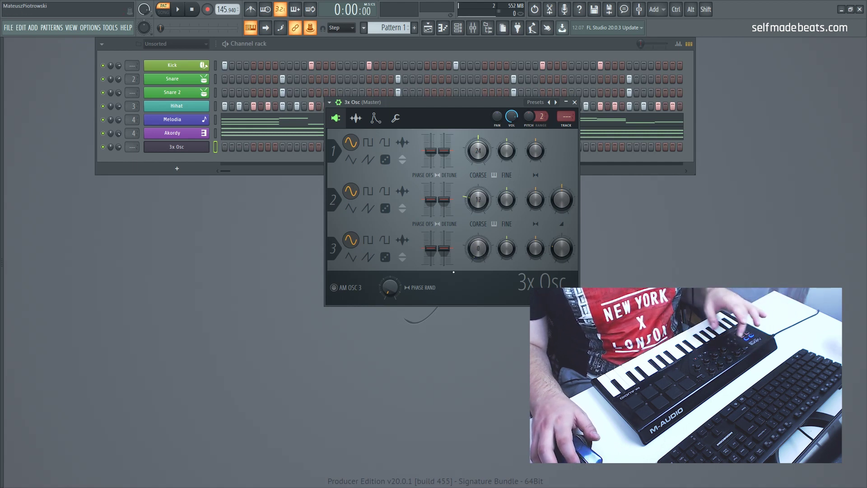
{"action": "left_click", "coordinate": [310, 28]}
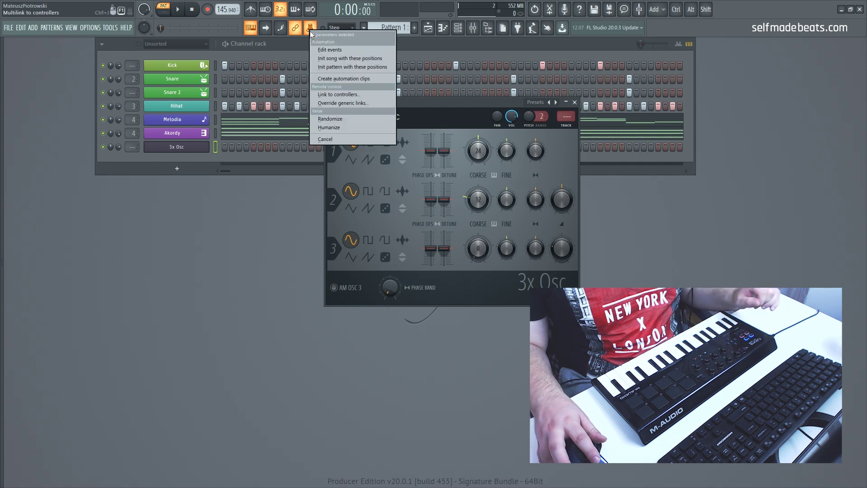
{"action": "left_click", "coordinate": [358, 103]}
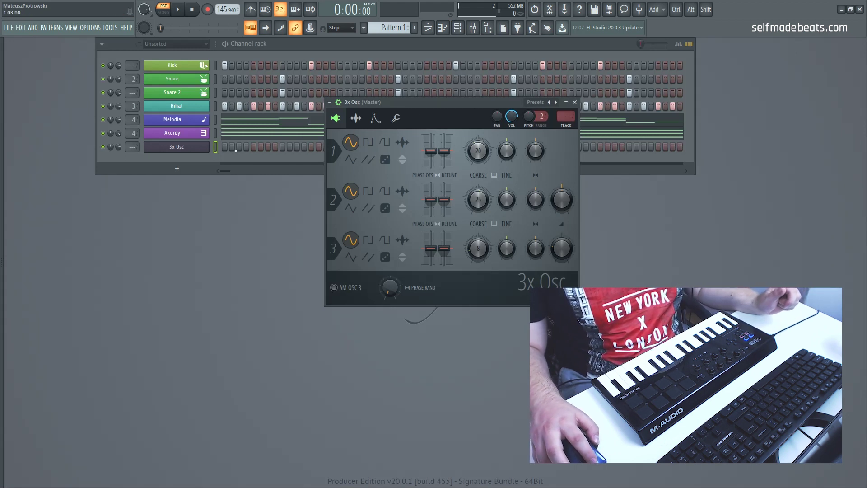
{"action": "left_click", "coordinate": [574, 102]}
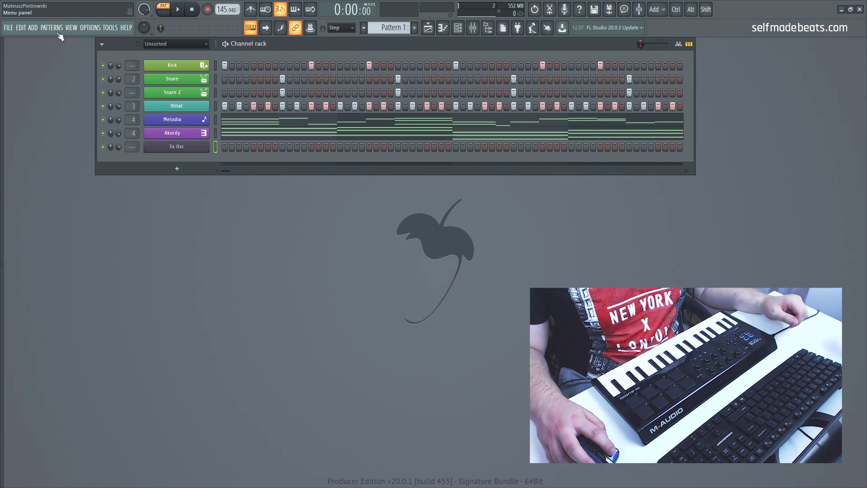
Add an FPC channel and preview several of its pads, including Tambourine, Pedal Hi Hat, Snare 1, Snare 2, SideStick and Crash
{"action": "left_click", "coordinate": [37, 30]}
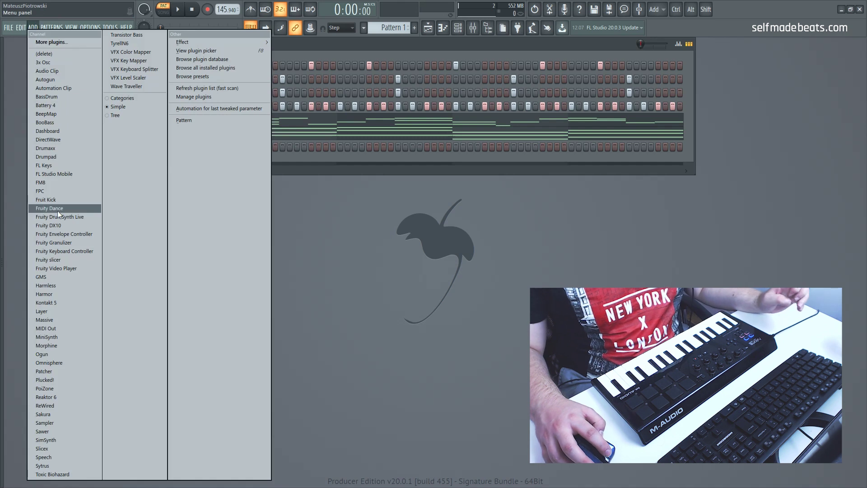
{"action": "left_click", "coordinate": [76, 188]}
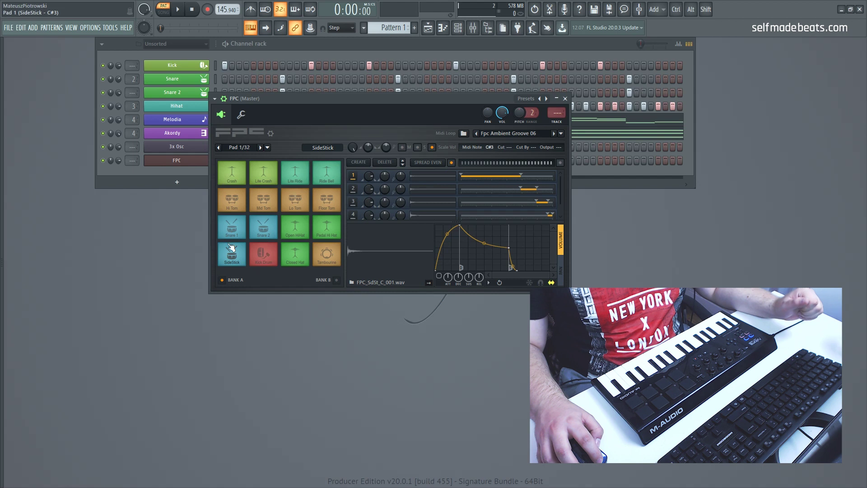
{"action": "left_click", "coordinate": [325, 256]}
{"action": "left_click", "coordinate": [326, 230]}
{"action": "left_click", "coordinate": [265, 228]}
{"action": "left_click", "coordinate": [232, 228]}
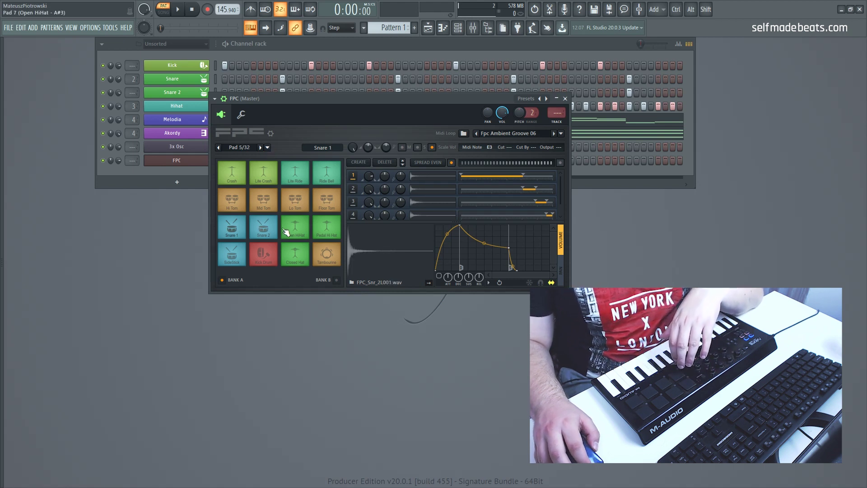
{"action": "left_click", "coordinate": [232, 255]}
{"action": "left_click", "coordinate": [243, 183]}
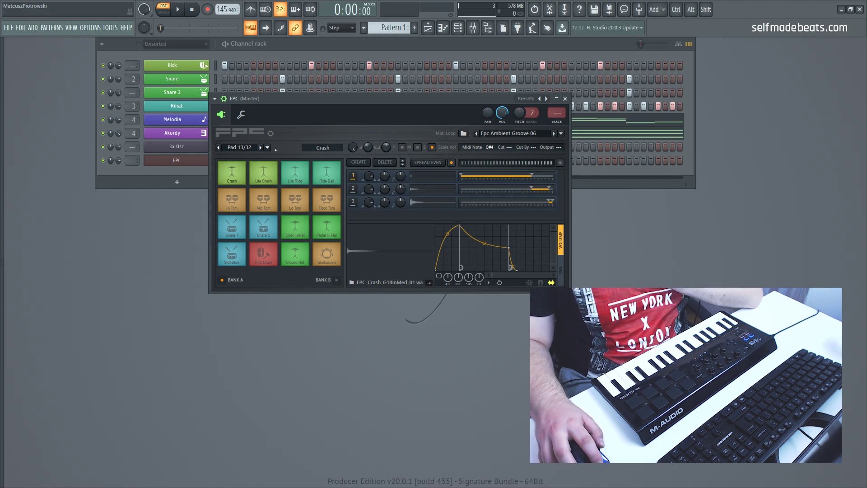
Map the notes of FPC's entire pad bank to the MIDI controller's pads
{"action": "left_click", "coordinate": [268, 148]}
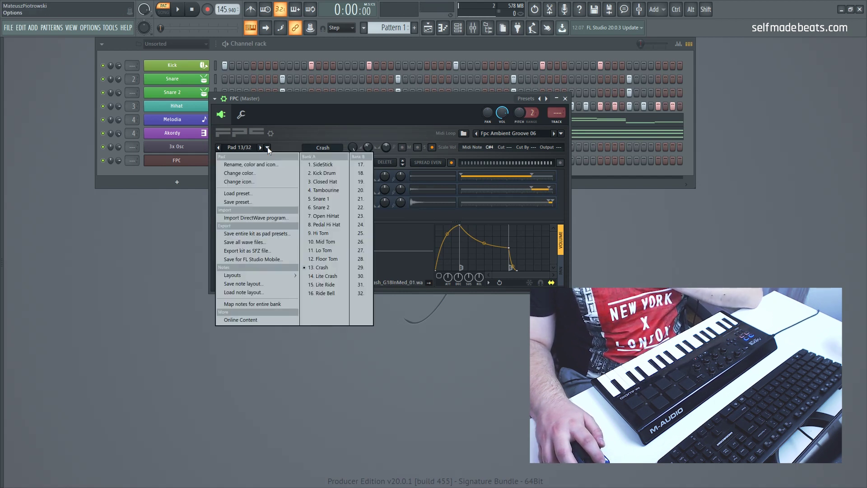
{"action": "left_click", "coordinate": [250, 302]}
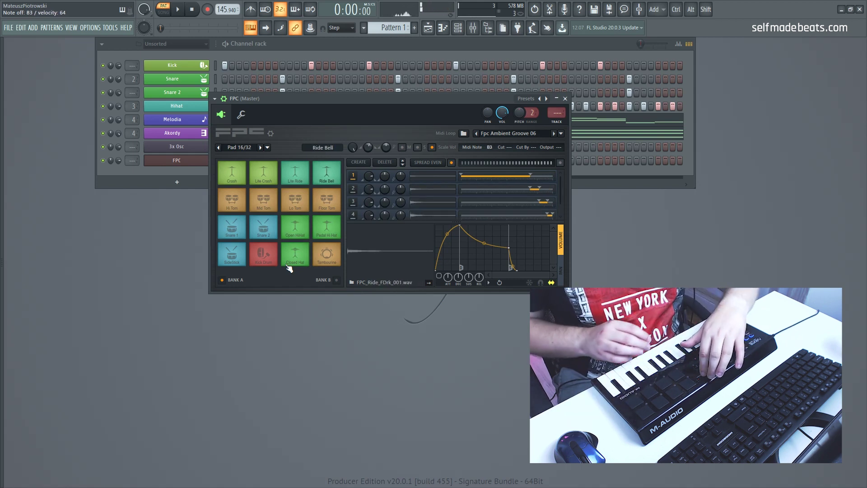
{"action": "left_click", "coordinate": [267, 147]}
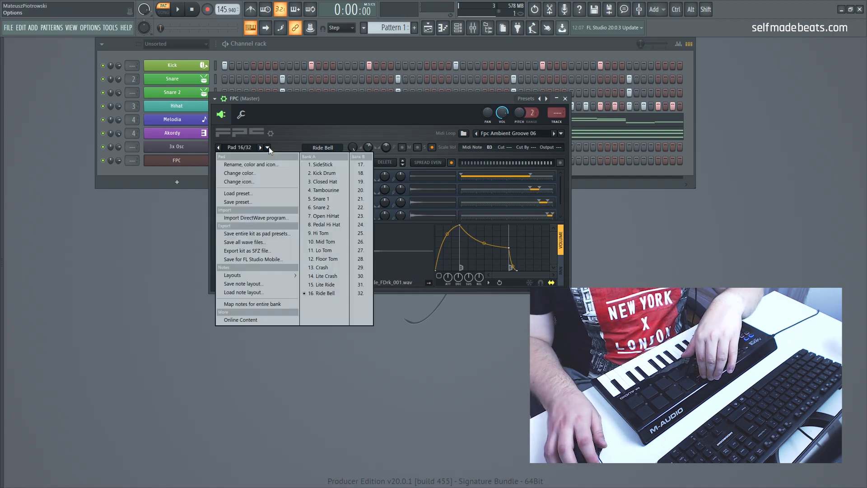
{"action": "left_click", "coordinate": [340, 113]}
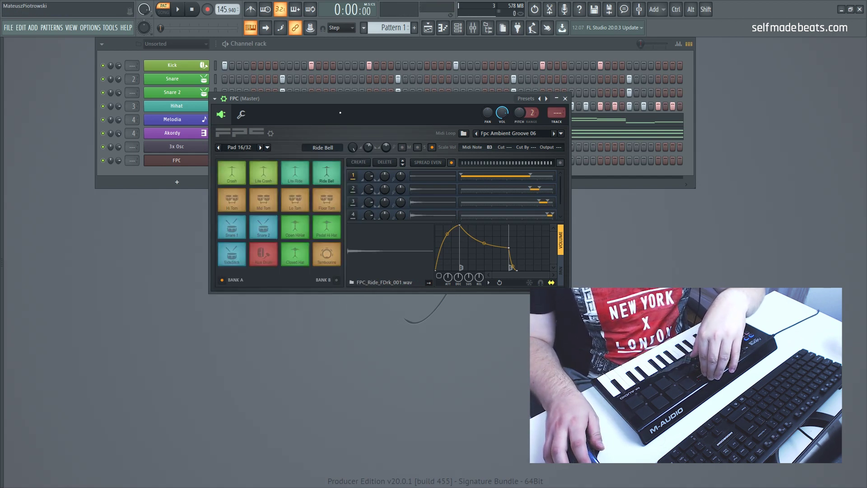